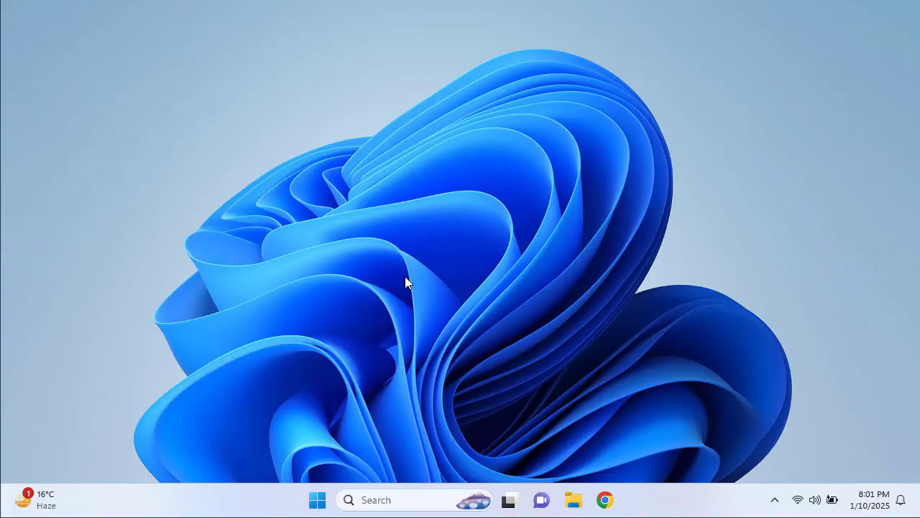
- Open the Storage page of the Windows System settings
right_click(314, 504)
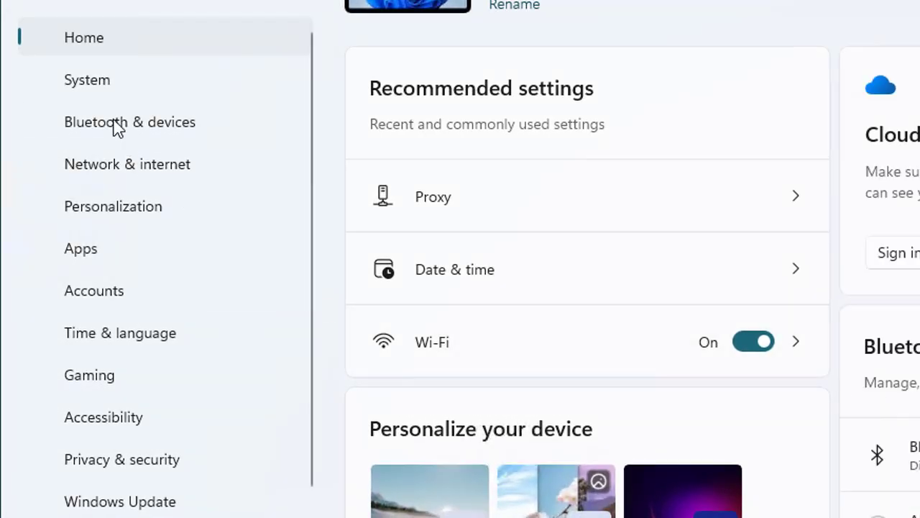
left_click(103, 99)
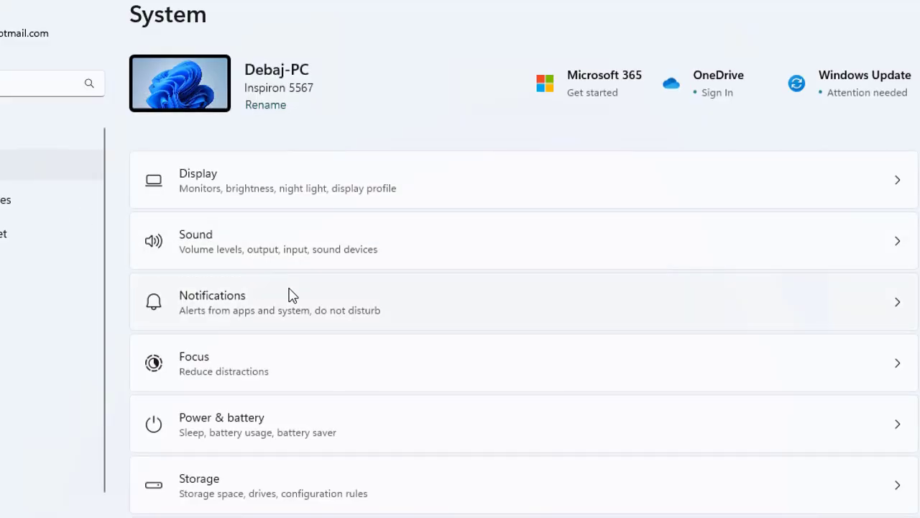
scroll(310, 313, "down", 1)
scroll(303, 224, "down", 2)
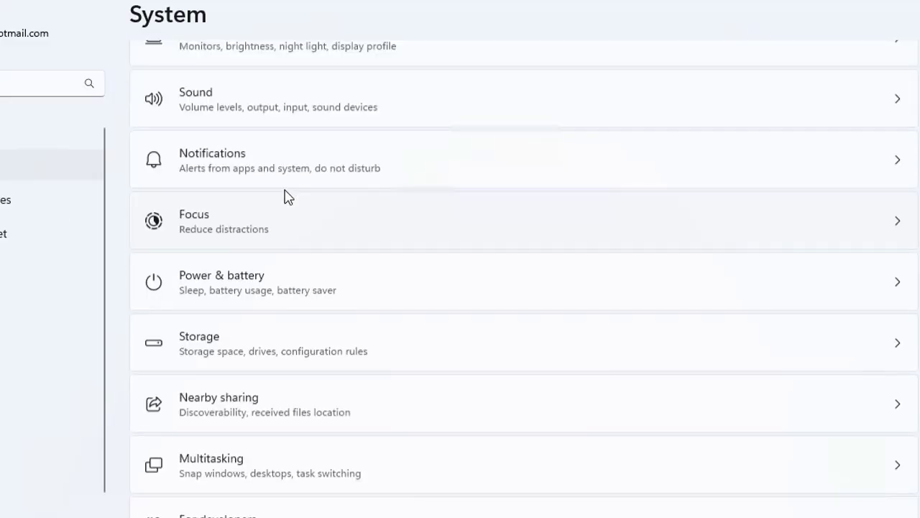
left_click(316, 347)
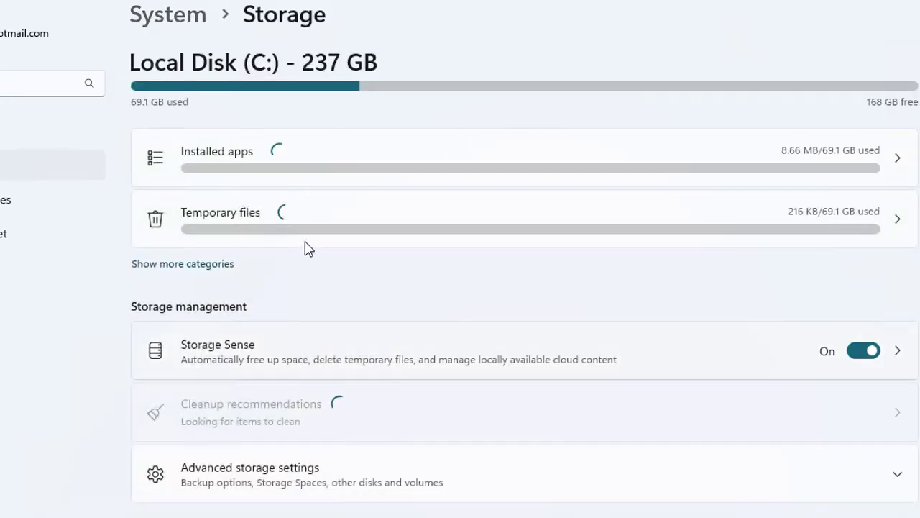
- Look over the storage overview of Local Disk (C:) and open its Temporary files category
scroll(442, 324, "down", 2)
scroll(467, 216, "down", 2)
scroll(448, 281, "up", 4)
scroll(278, 301, "down", 2)
left_click(308, 146)
- Examine the list of removable temporary file categories, including their descriptions, sizes and which ones are ticked
scroll(396, 246, "down", 10)
scroll(397, 246, "up", 10)
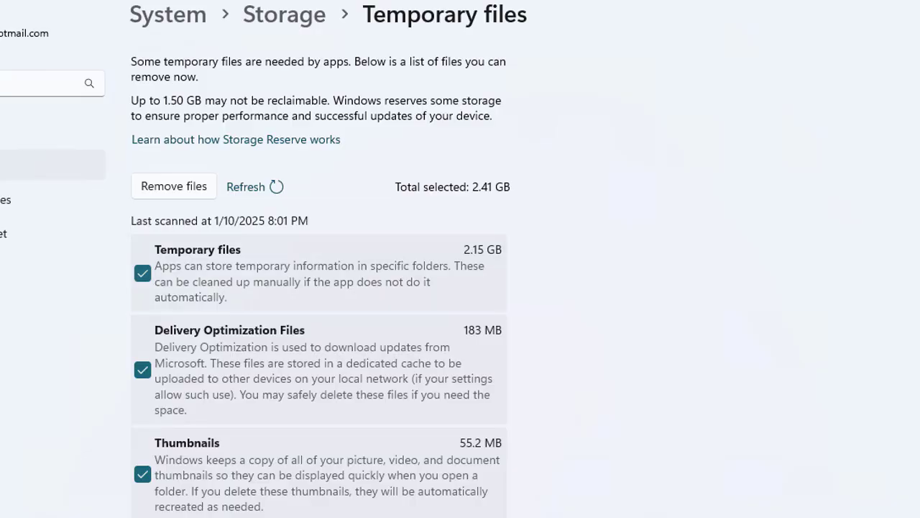
scroll(226, 203, "down", 2)
scroll(158, 198, "up", 1)
scroll(263, 230, "down", 1)
scroll(237, 122, "up", 2)
scroll(241, 291, "down", 3)
scroll(241, 295, "down", 3)
scroll(243, 265, "up", 5)
scroll(216, 244, "down", 2)
scroll(248, 256, "down", 1)
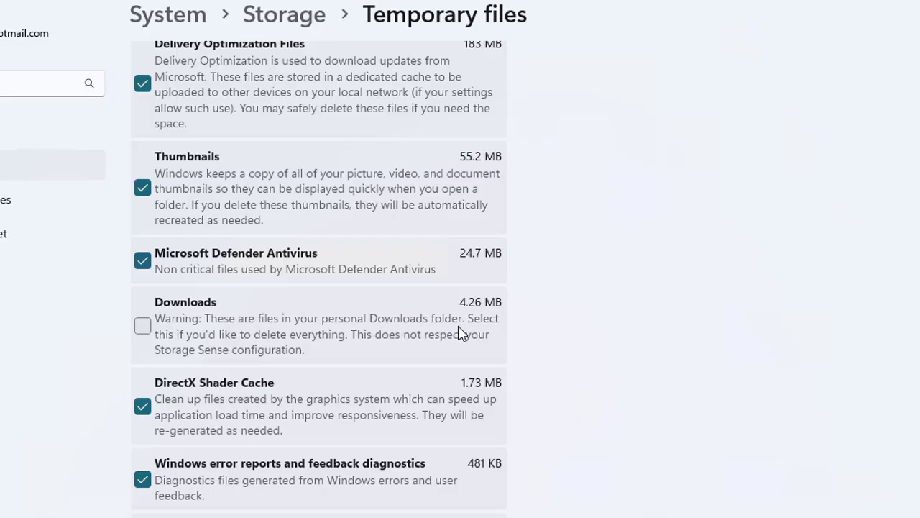
scroll(323, 318, "down", 2)
scroll(278, 266, "down", 4)
scroll(260, 280, "up", 2)
scroll(260, 280, "up", 1)
scroll(263, 283, "down", 1)
scroll(429, 286, "up", 3)
scroll(431, 304, "up", 3)
scroll(417, 304, "down", 2)
scroll(423, 304, "up", 2)
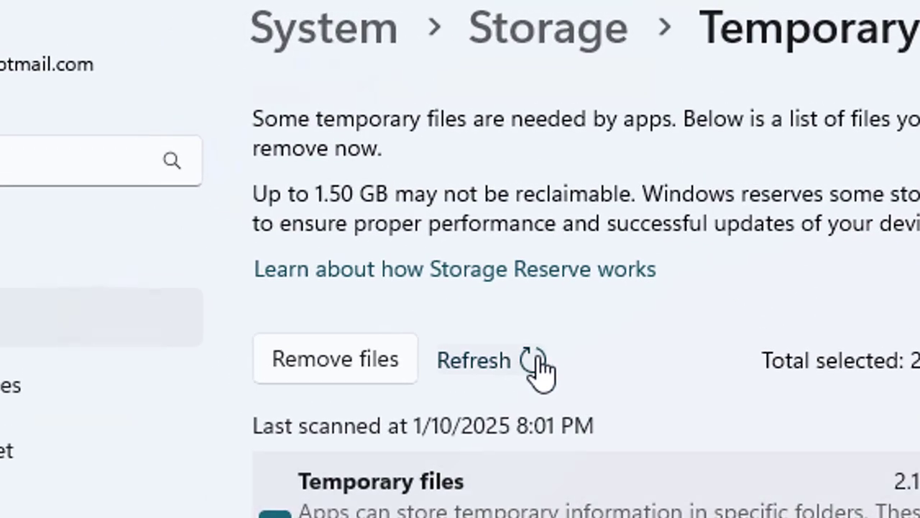
- Rescan the temporary files and review the refreshed categories down to the Updates section
left_click(279, 189)
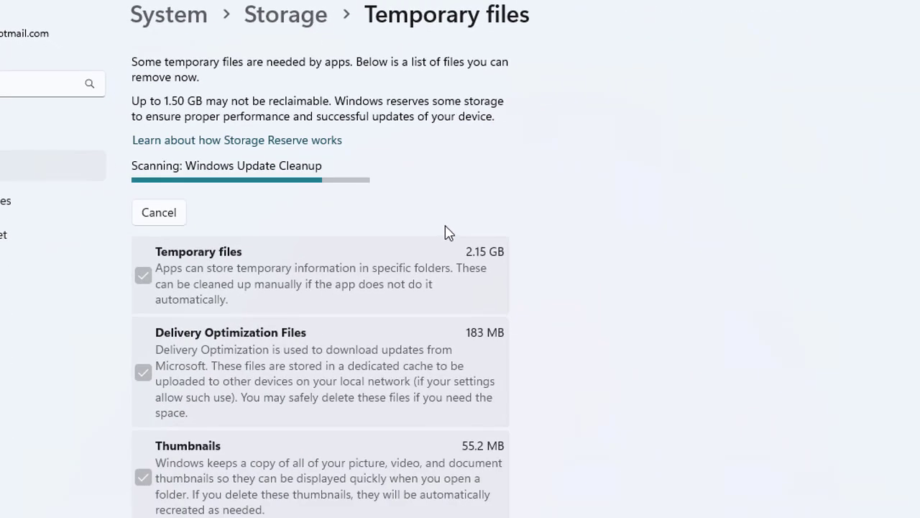
scroll(406, 197, "down", 3)
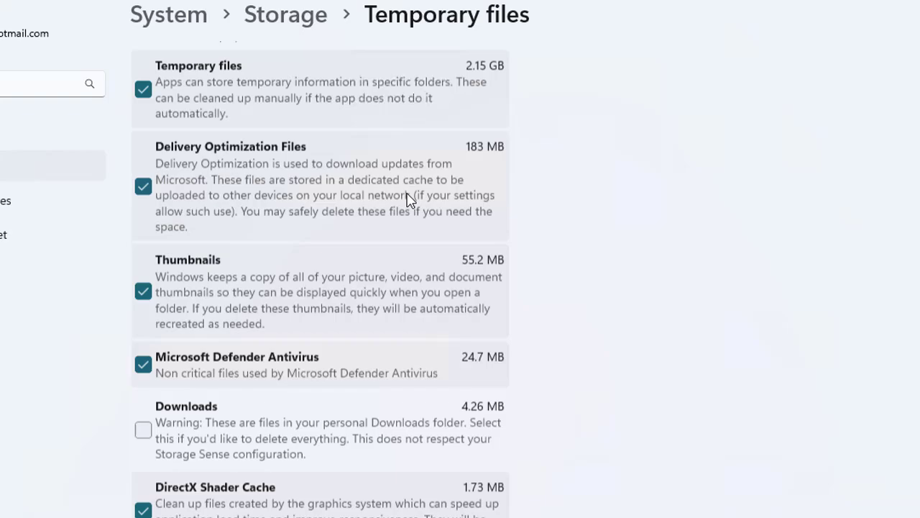
scroll(437, 261, "down", 3)
scroll(441, 262, "down", 1)
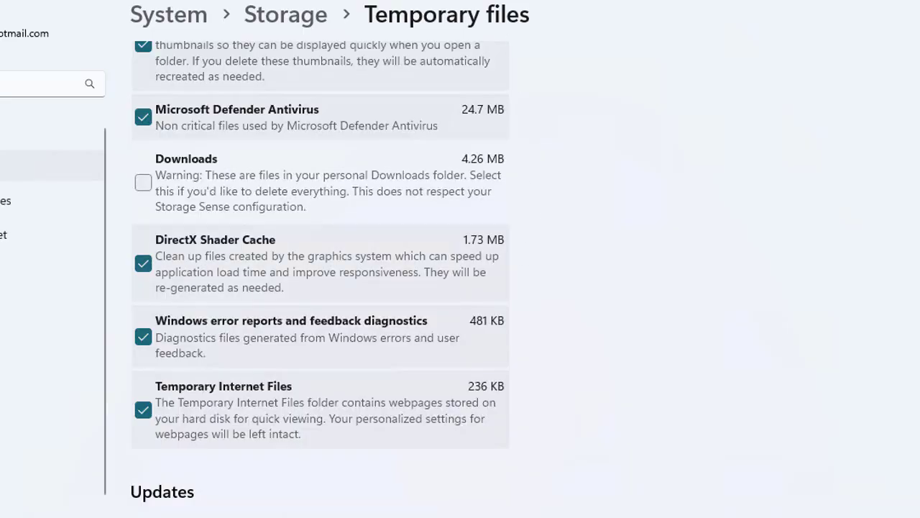
scroll(240, 254, "up", 2)
scroll(236, 242, "up", 1)
scroll(636, 266, "up", 1)
scroll(632, 292, "down", 2)
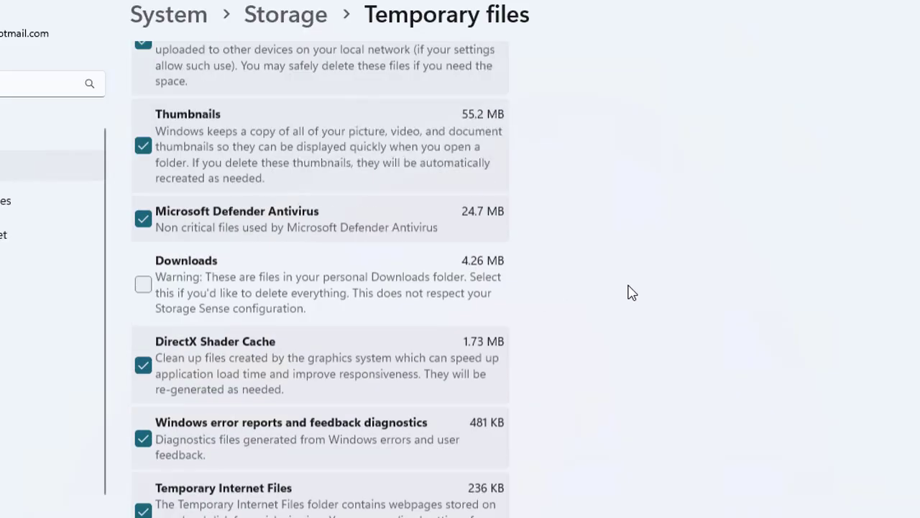
scroll(632, 292, "down", 3)
left_click(194, 431)
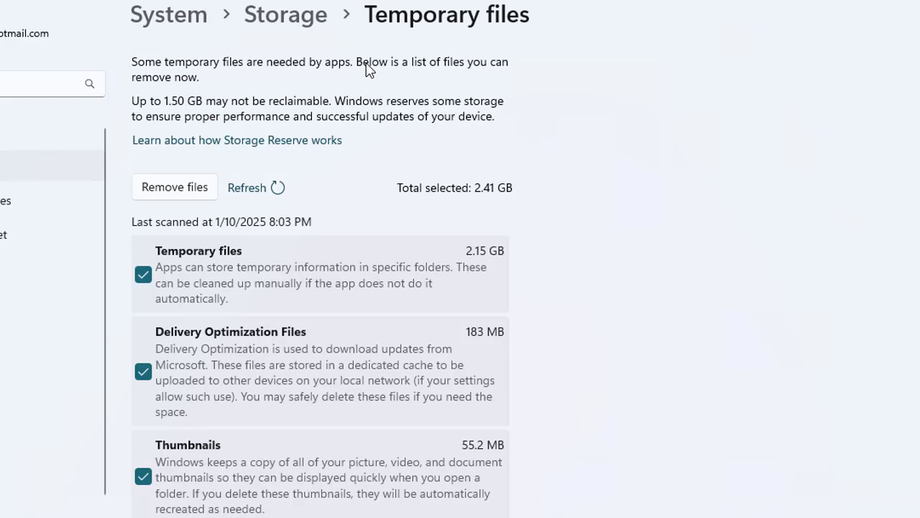
- Permanently remove the selected temporary files, and tick the remaining Downloads and Temporary Internet Files categories
left_click(167, 195)
left_click(343, 291)
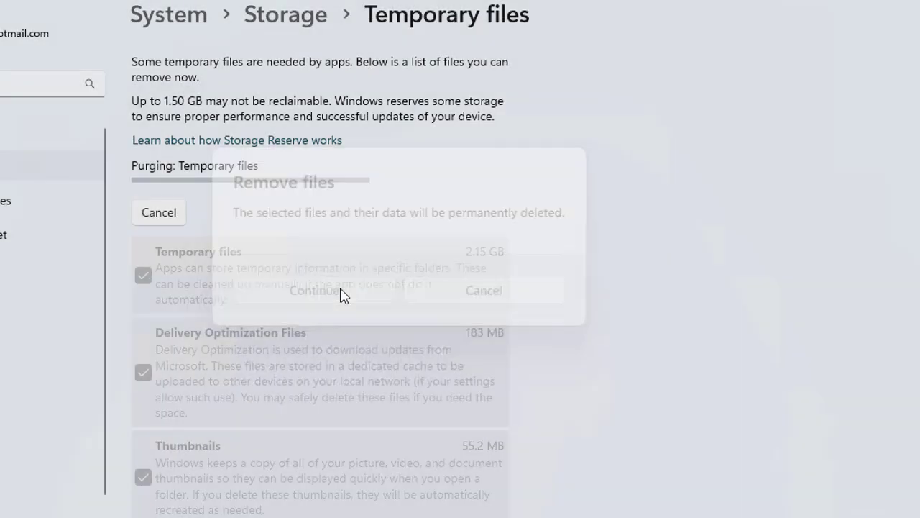
left_click(143, 279)
left_click(143, 353)
scroll(460, 154, "down", 2)
scroll(460, 154, "up", 2)
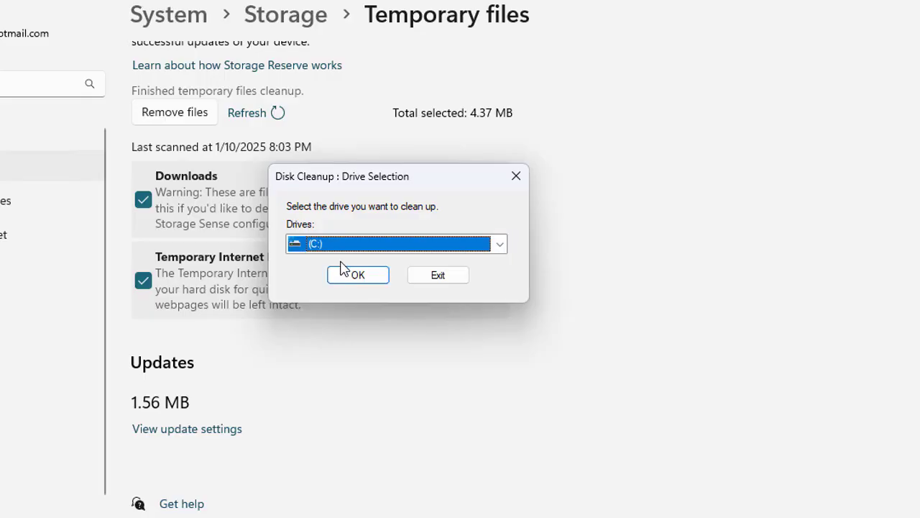
- Run Disk Cleanup on drive C:, additionally ticking DirectX Shader Cache, Delivery Optimization Files, Recycle Bin and the remaining category, and permanently delete the files
left_click(360, 277)
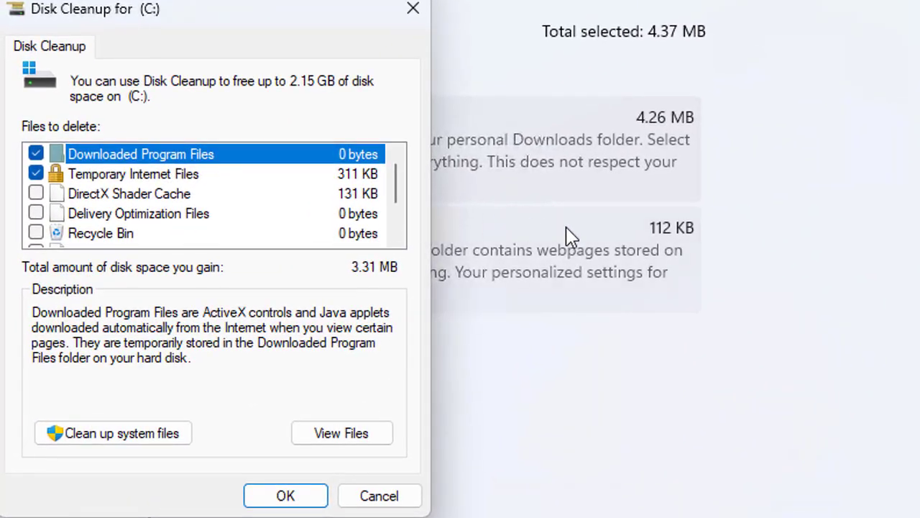
scroll(346, 197, "down", 1)
scroll(191, 189, "up", 1)
left_click(36, 193)
left_click(36, 214)
left_click(36, 233)
scroll(37, 226, "down", 1)
left_click(36, 193)
scroll(225, 223, "up", 1)
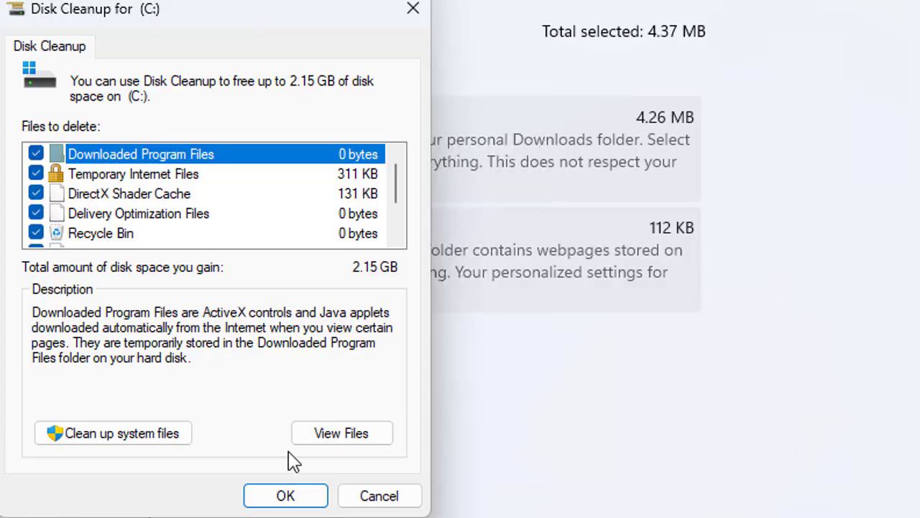
left_click(286, 496)
left_click(581, 226)
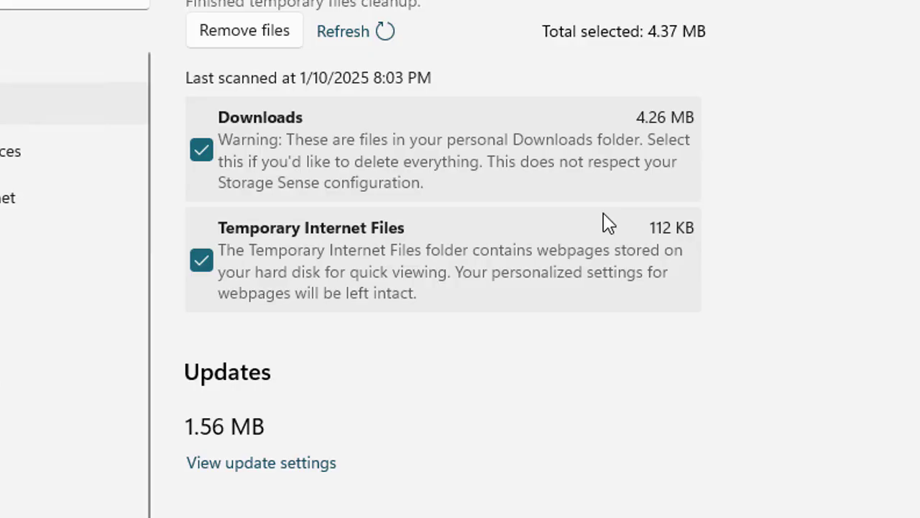